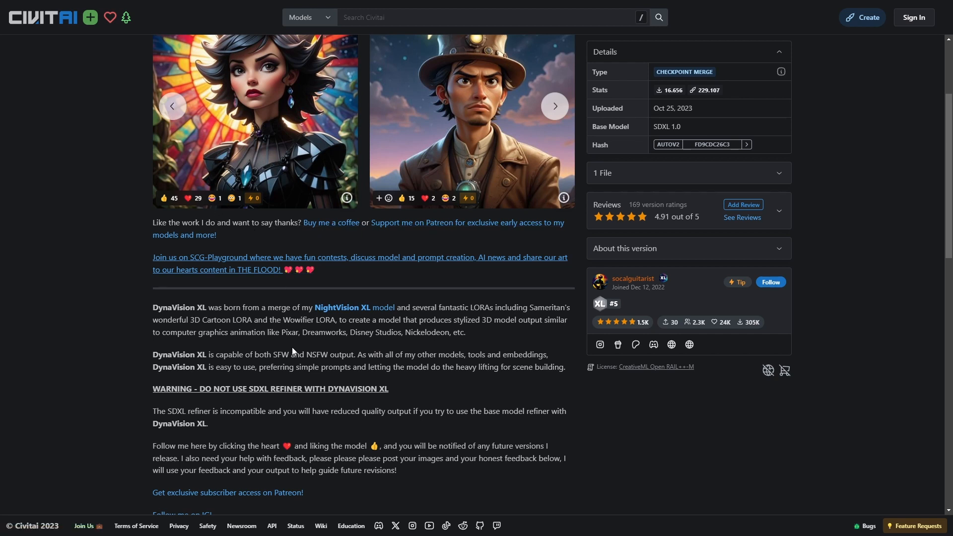
- Read the DynaVision XL model description on Civitai, including the warning about the SDXL refiner
scroll(209, 275, down, 1)
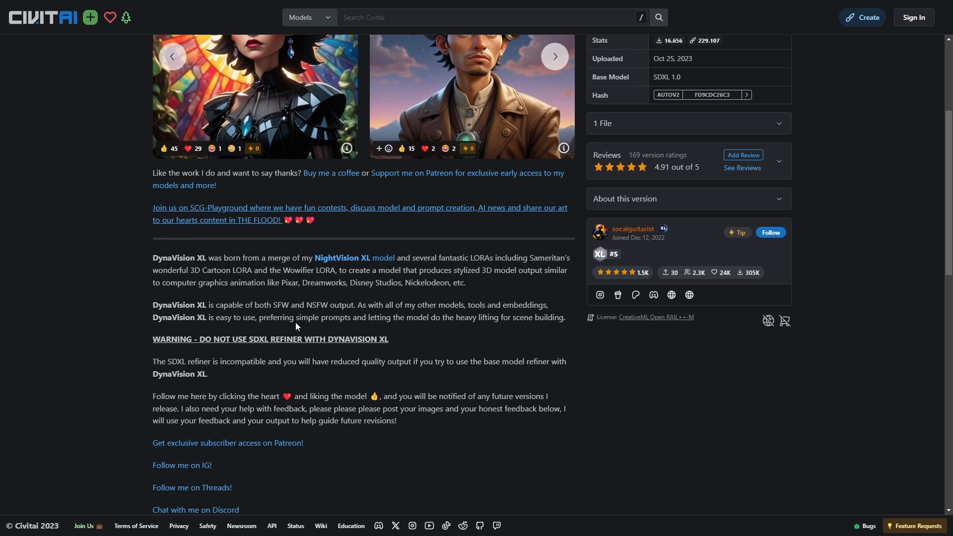
scroll(385, 268, down, 1)
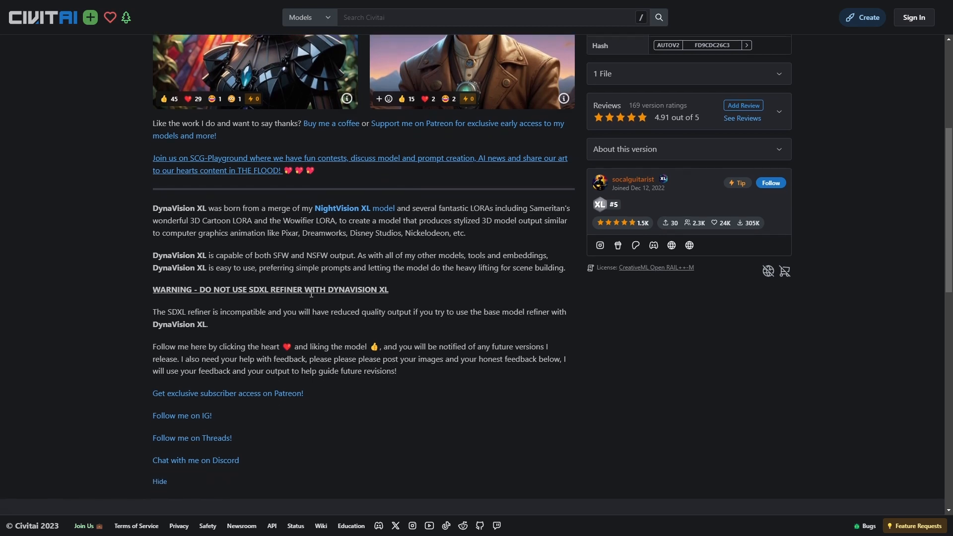
scroll(289, 309, down, 1)
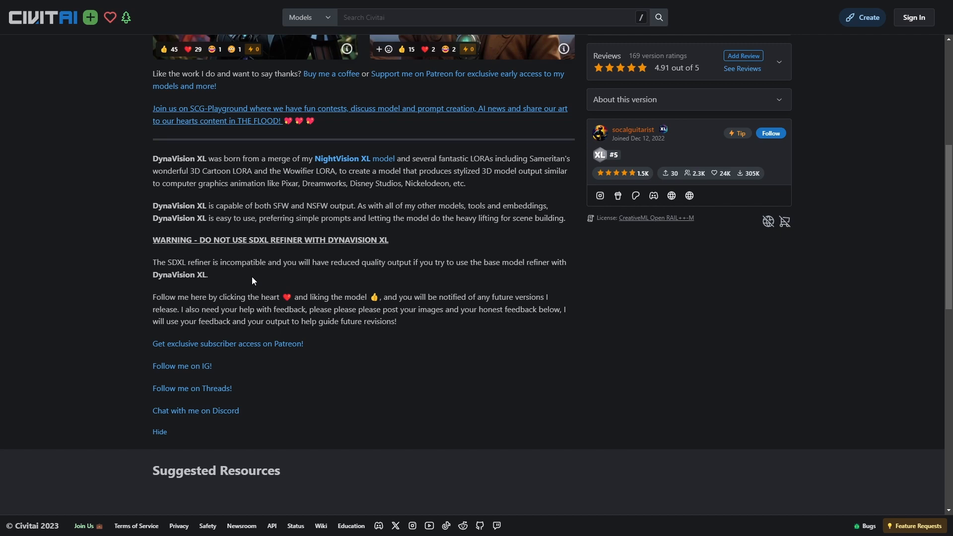
scroll(251, 276, down, 1)
scroll(252, 276, up, 6)
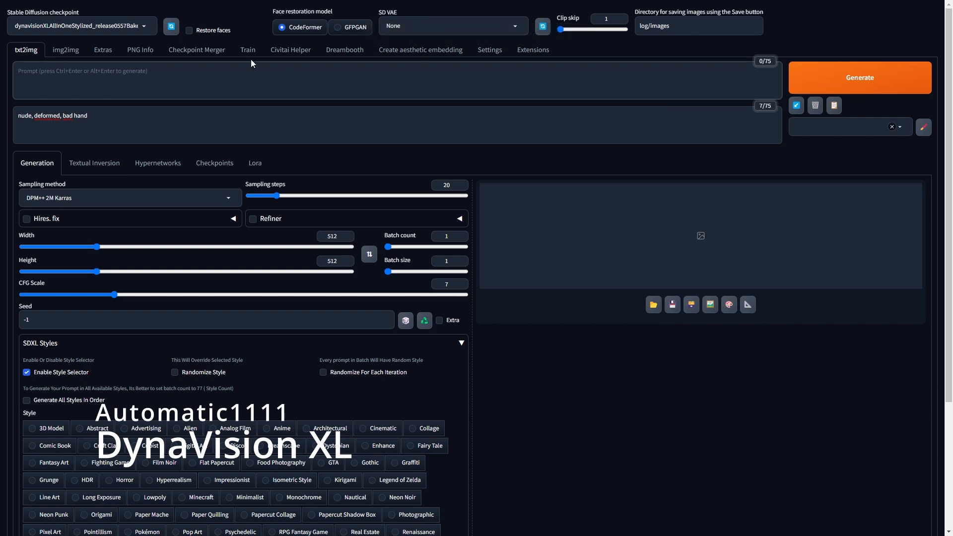
- In Stable Diffusion web UI, choose None as the SD VAE and set the image width to 1024
click(420, 27)
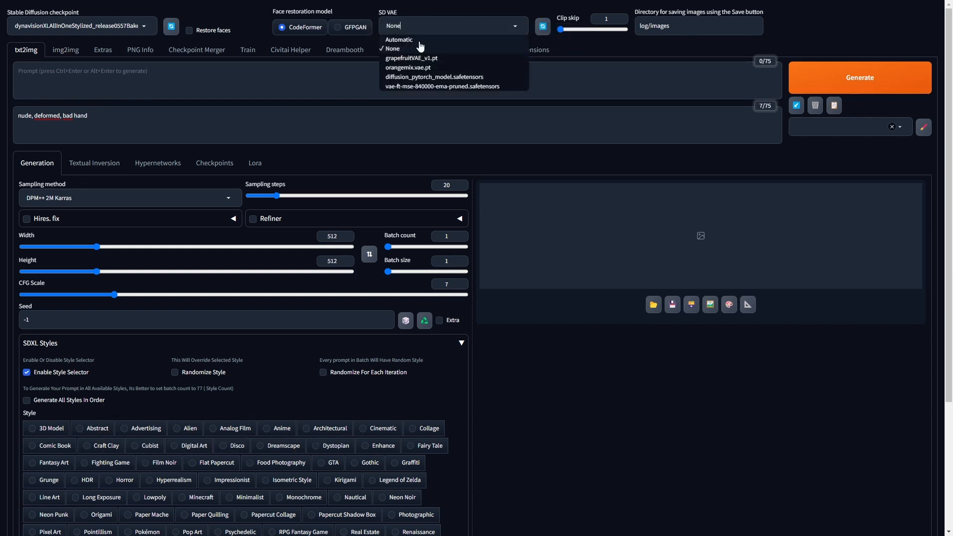
click(419, 48)
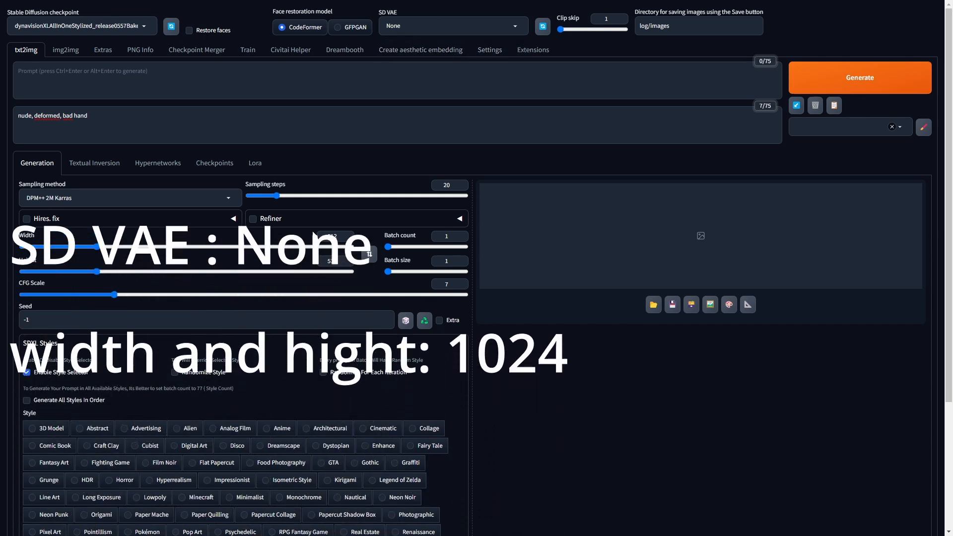
double_click(330, 235)
text(10)
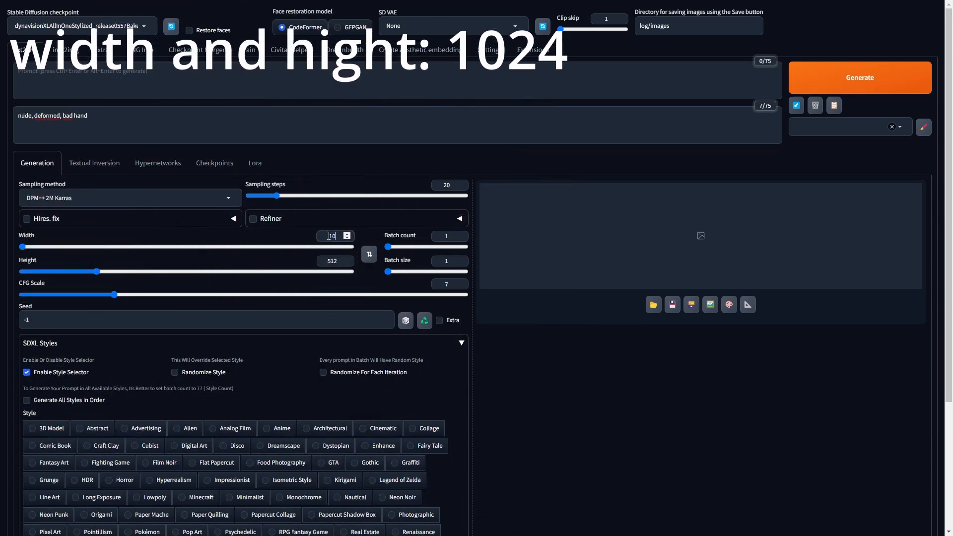
text(24)
key(BackSpace)
text(4)
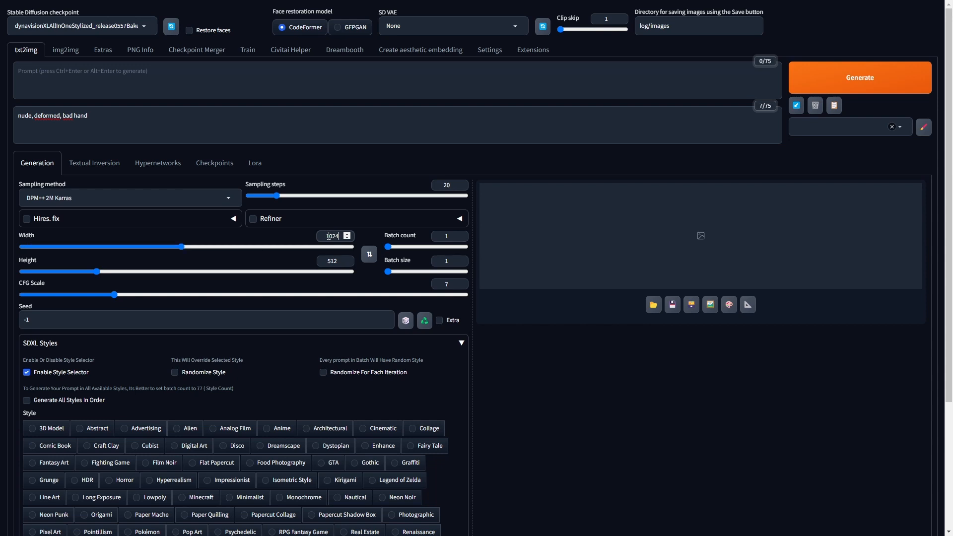
- Set the height of the generated image to 1024
click(369, 254)
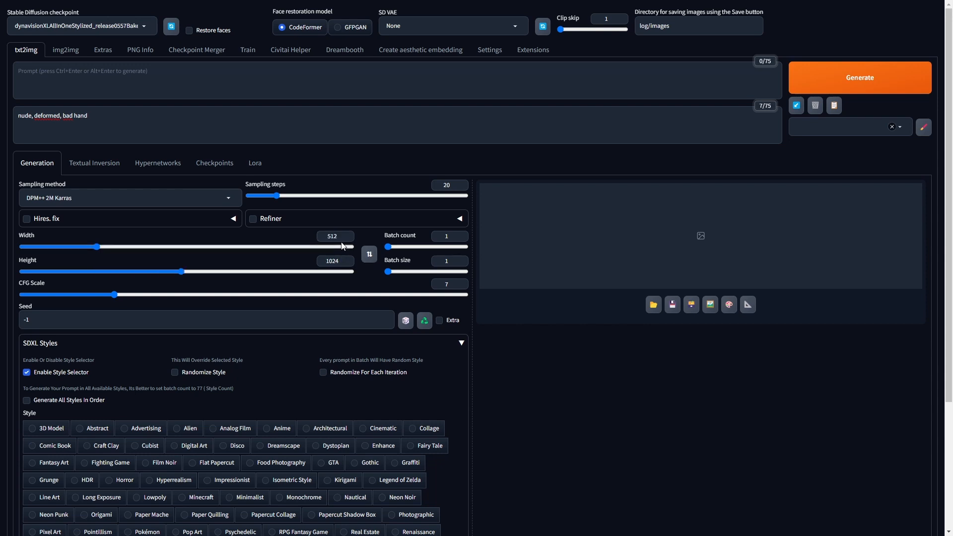
click(369, 255)
double_click(342, 264)
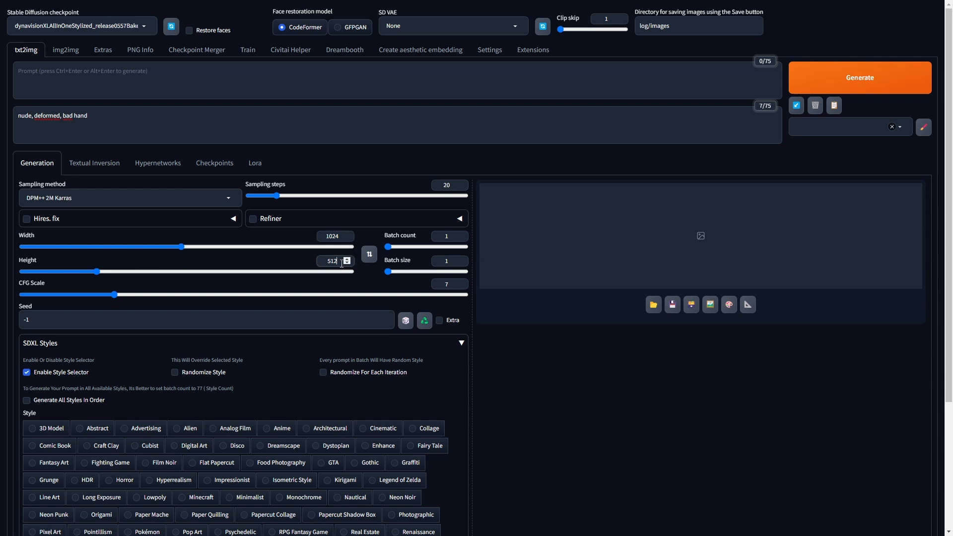
text(1032)
double_click(323, 260)
text(1024)
click(353, 160)
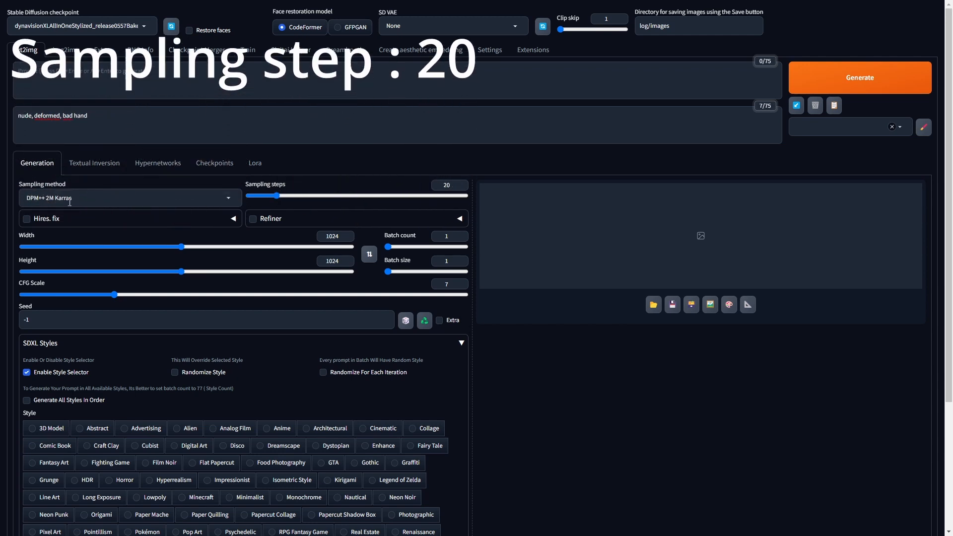
- Generate an image from the prompt "a smiling superhero in a city, 3d style, blender, render, highres, disney style" and view it enlarged
click(106, 88)
text(a smiling superhero in a city, 3d style, blender, render, highres, disney style)
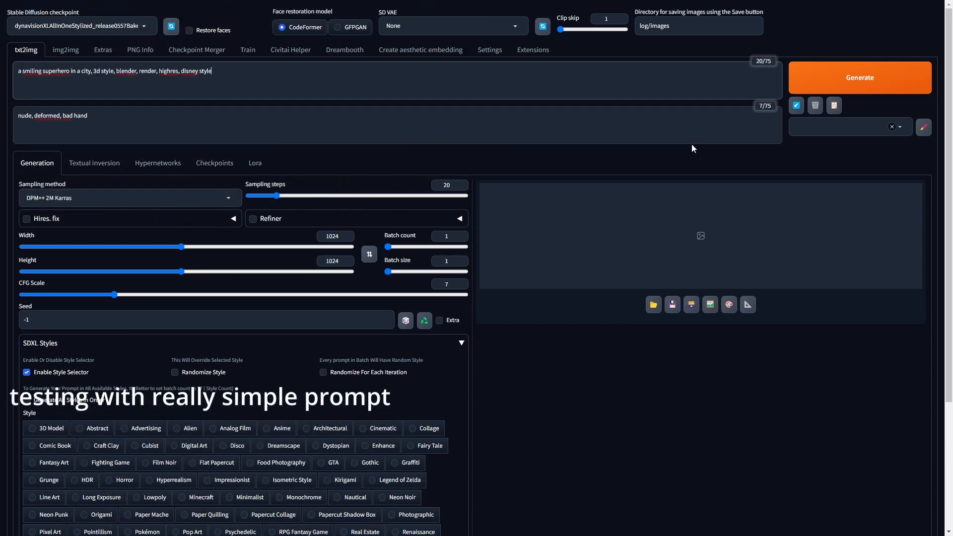
click(828, 89)
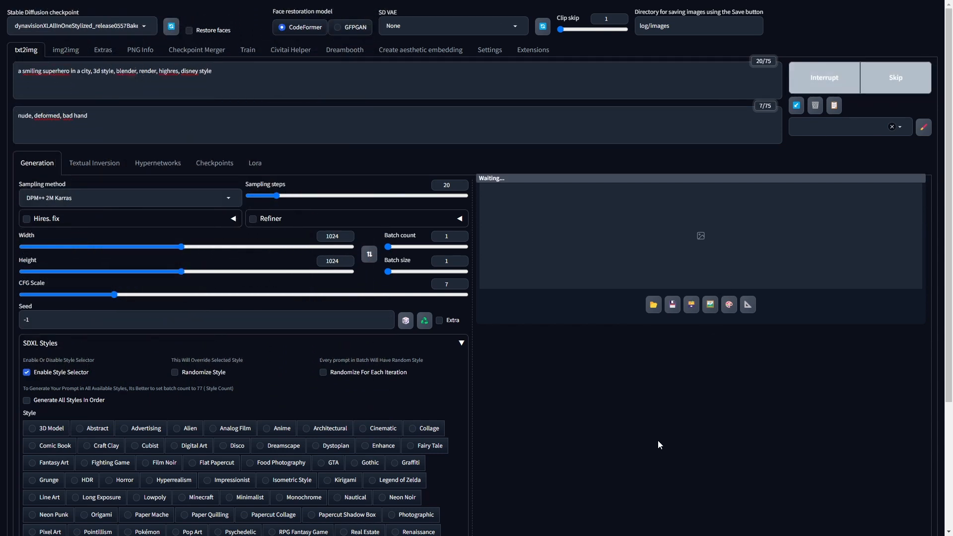
click(462, 343)
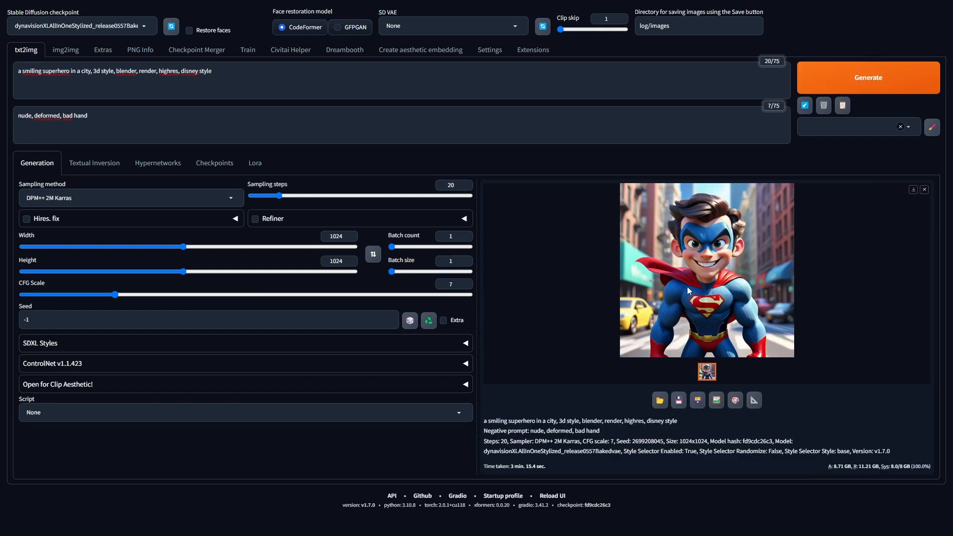
click(688, 292)
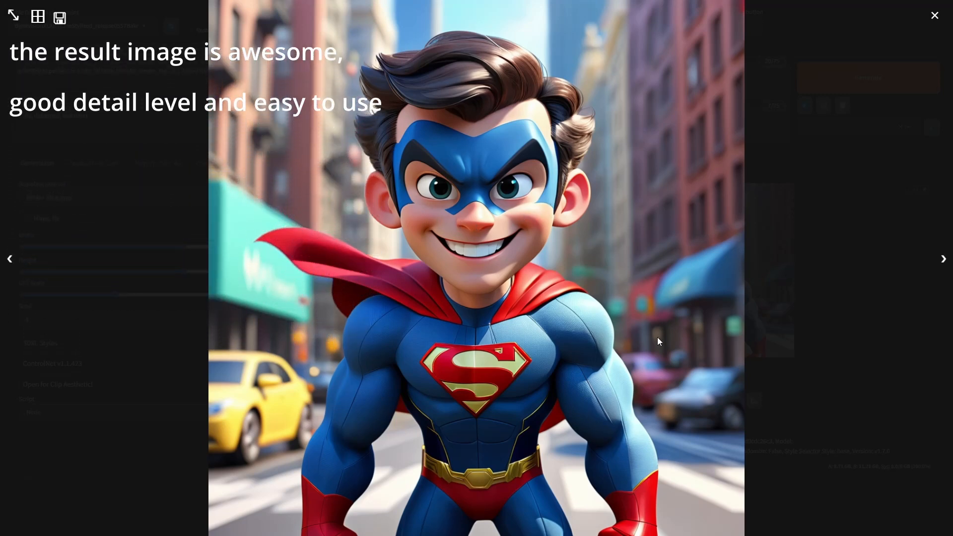
click(935, 16)
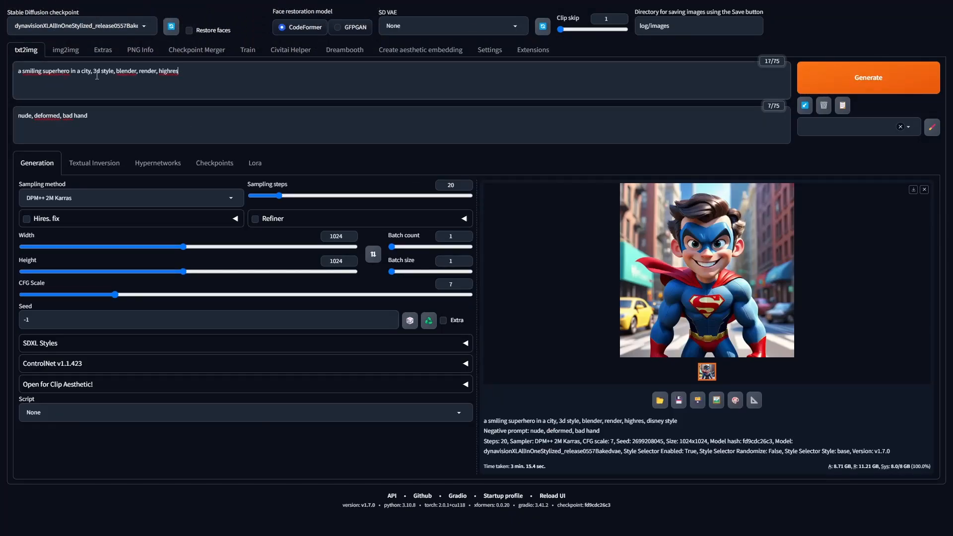
- Change the prompt to "a smiling and flying superhero in a city, 3d style, blender, render, highres, green color" and generate the image
click(43, 72)
text(and f)
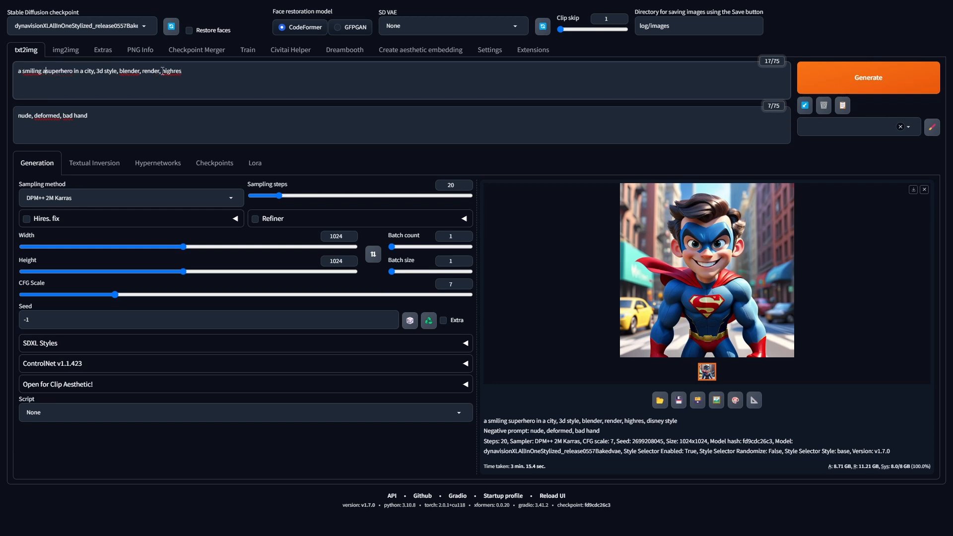
text(lying)
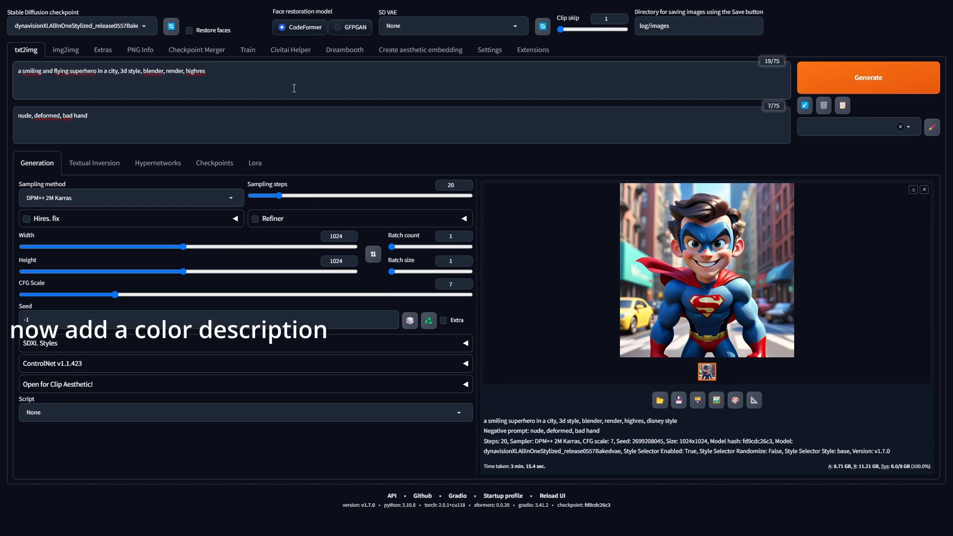
click(377, 70)
text(,)
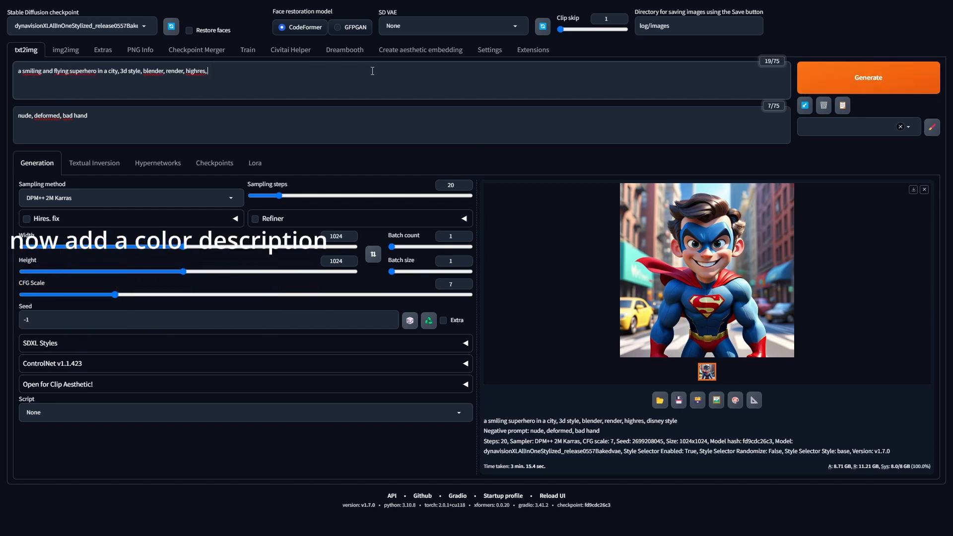
text( green color)
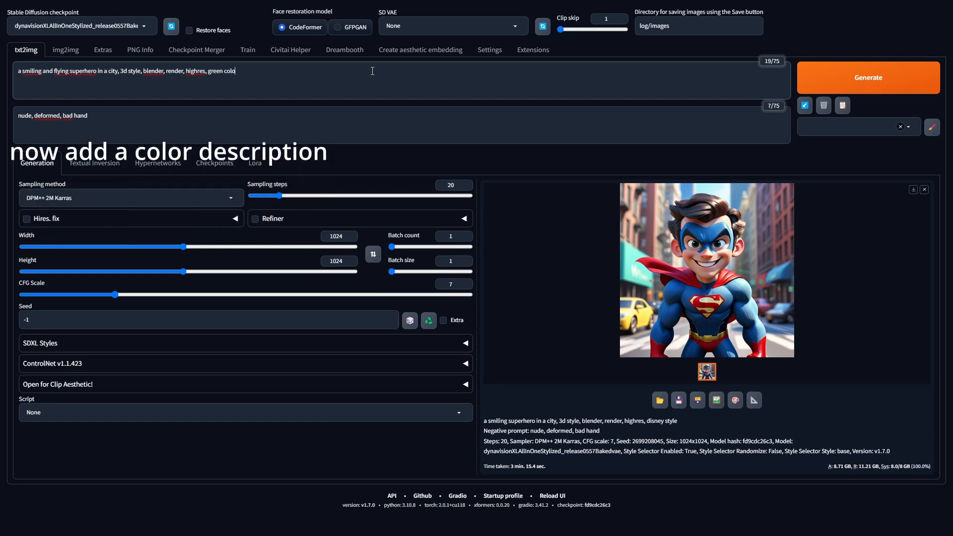
click(835, 63)
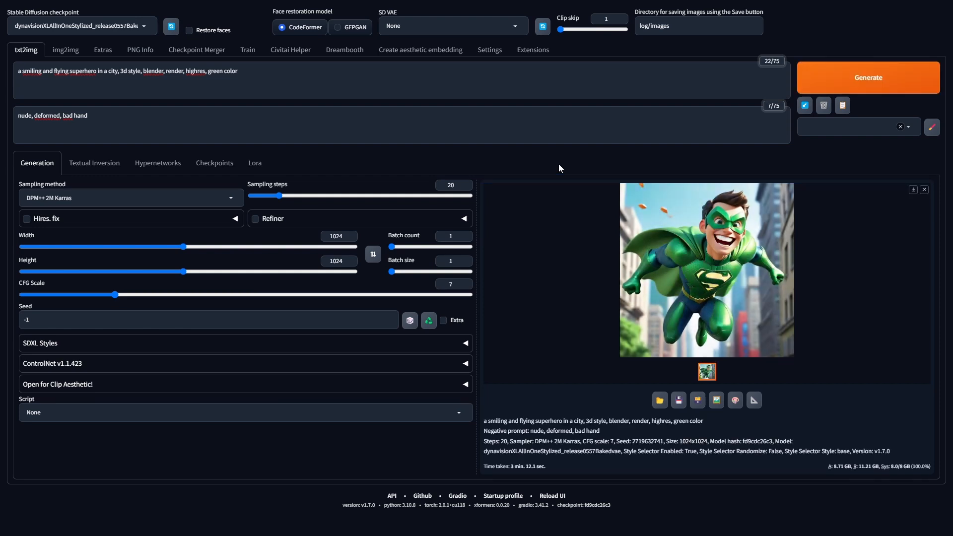
- Examine the generated flying superhero image and the forest rabbit image at enlarged size
click(708, 292)
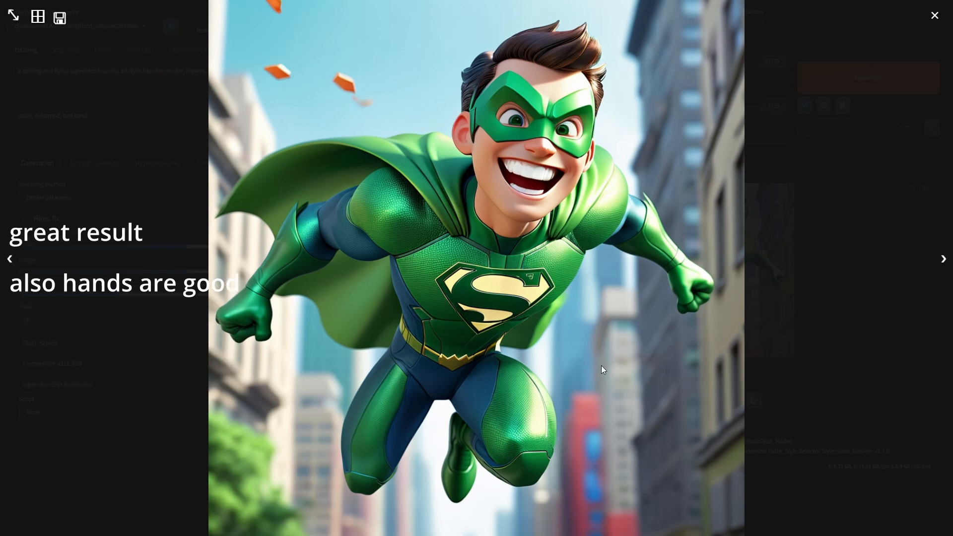
click(933, 22)
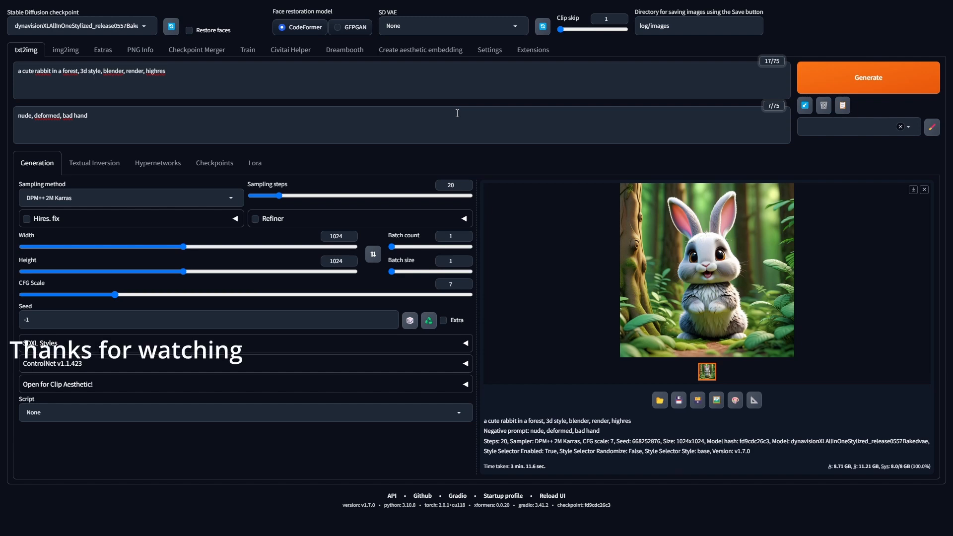
click(727, 233)
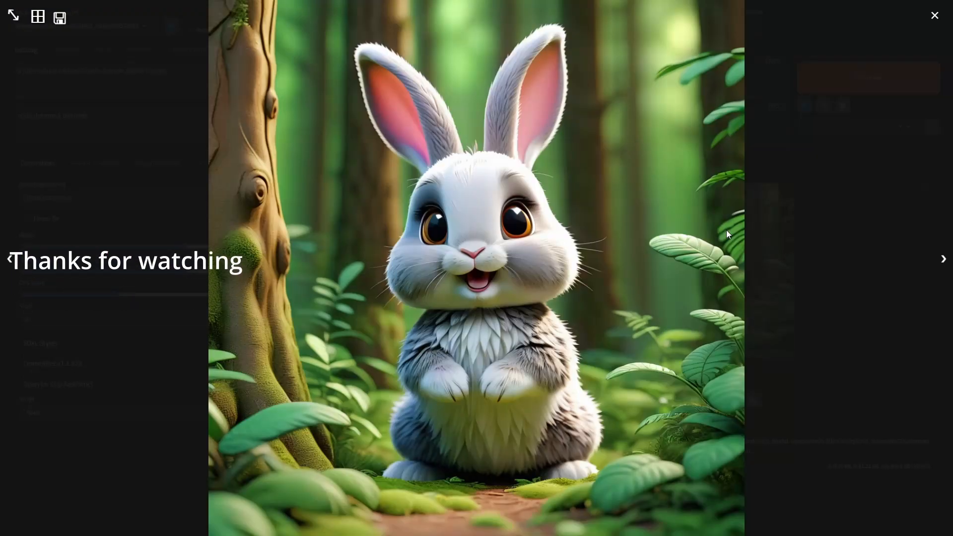